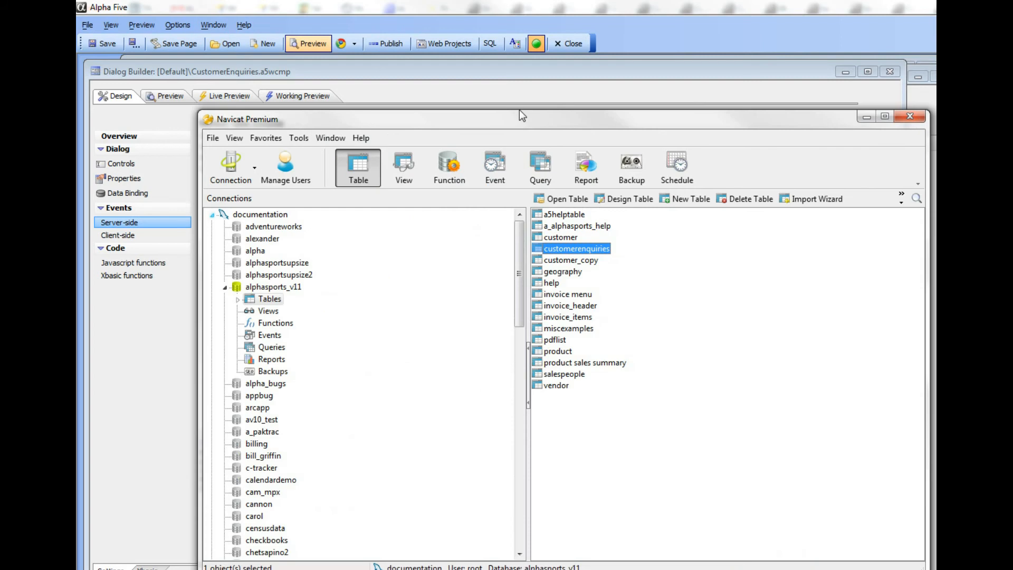
Step: Review the records in the customerenquiries table in Navicat, close the table and return to Alpha Five
double_click(536, 227)
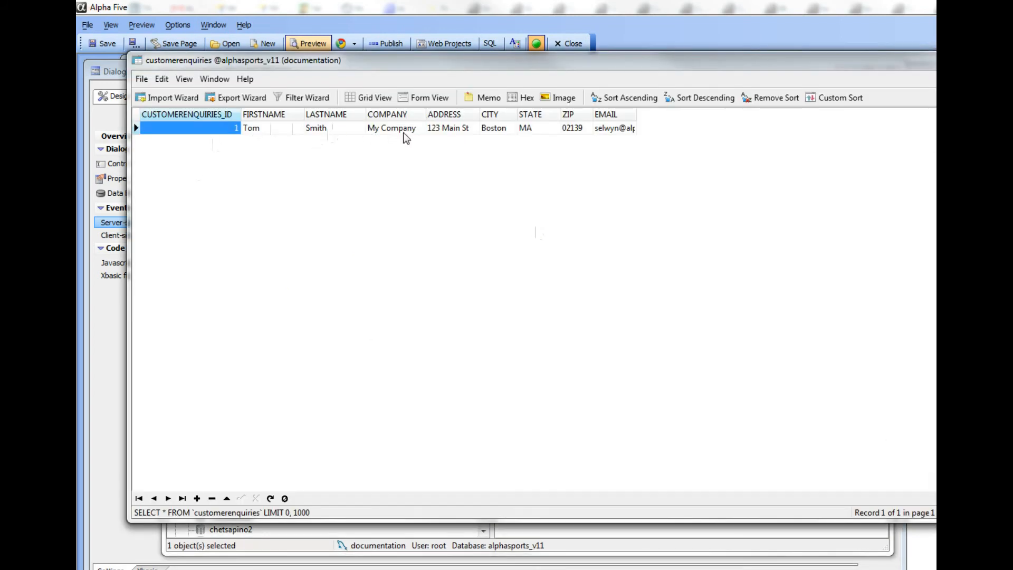
click(947, 57)
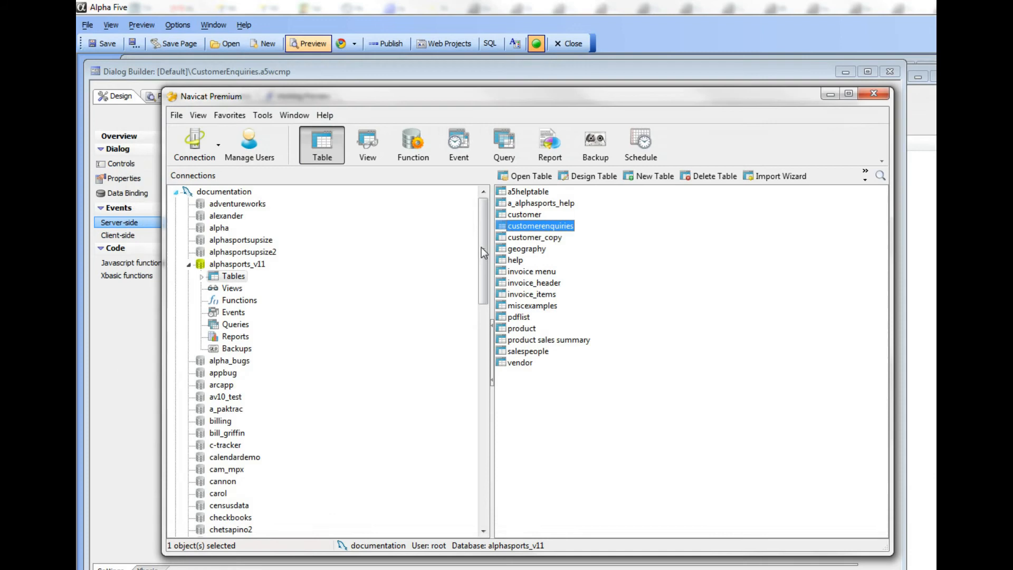
drag(337, 99, 1011, 211)
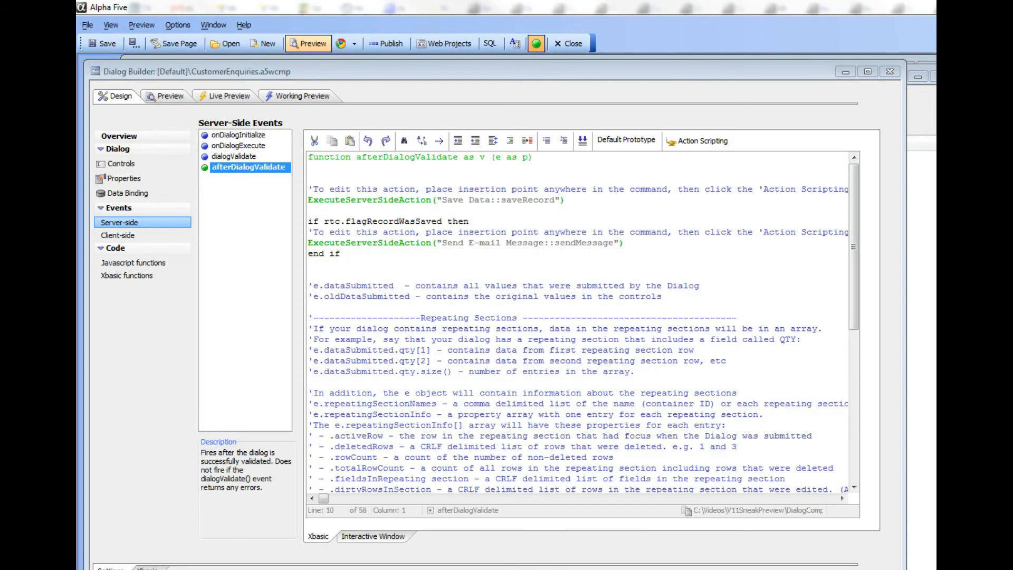
Step: Examine the saveRecord and sendMessage actions in the afterDialogValidate server-side event code
click(458, 201)
click(448, 243)
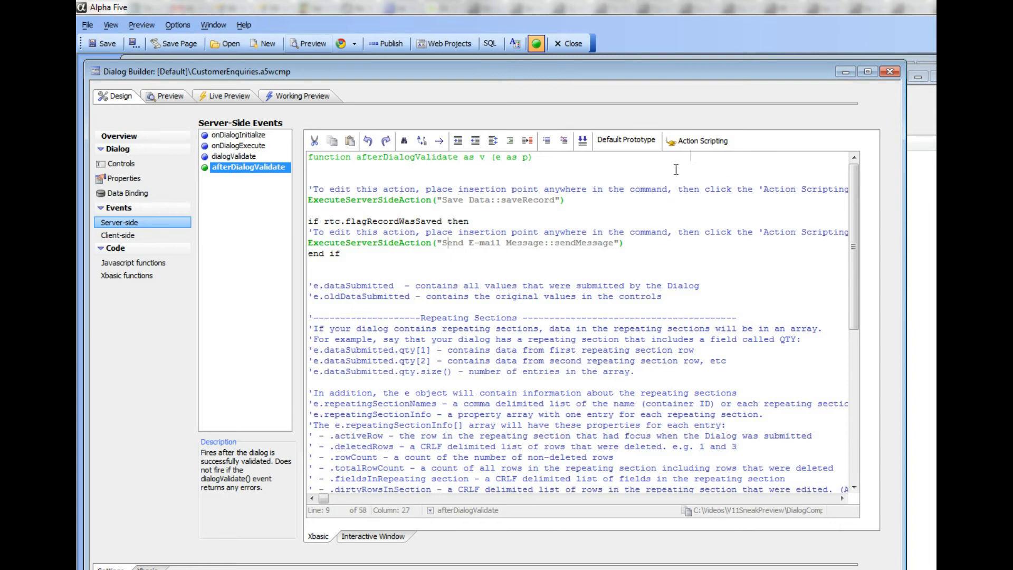
click(692, 139)
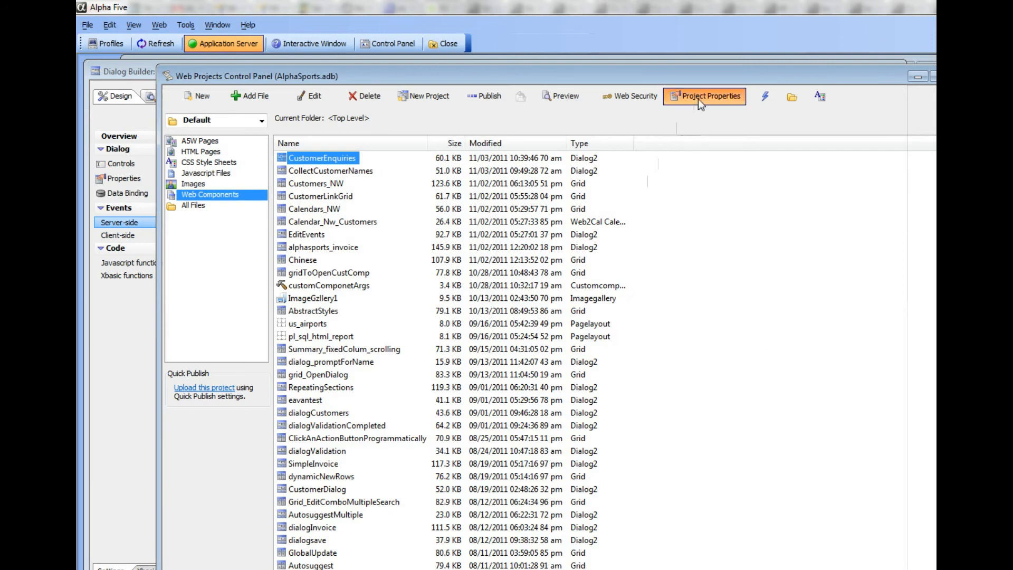
Step: Open the E-mail Outbox table definition in the web project's run-time properties
click(700, 101)
drag(623, 117, 402, 85)
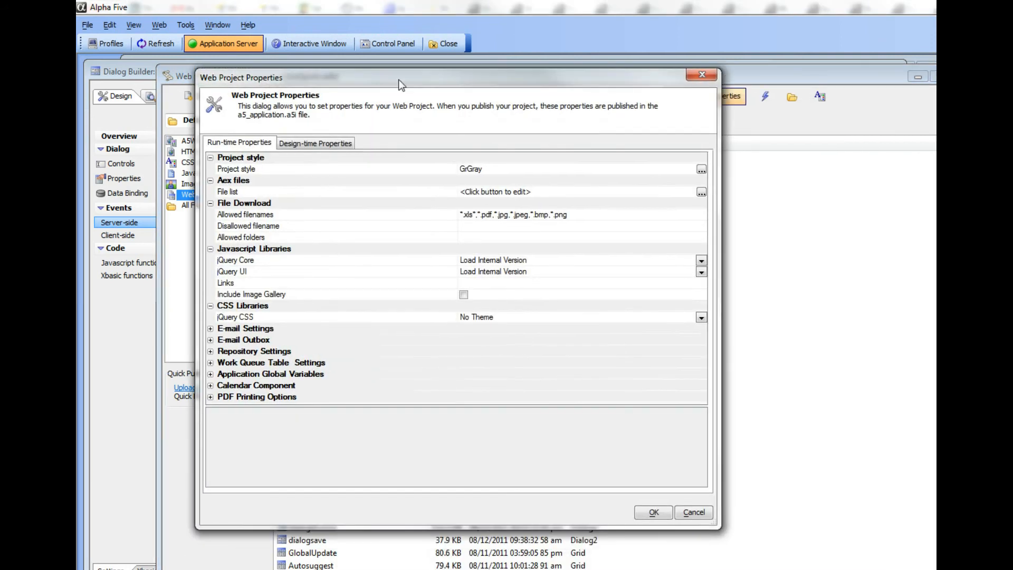
click(210, 339)
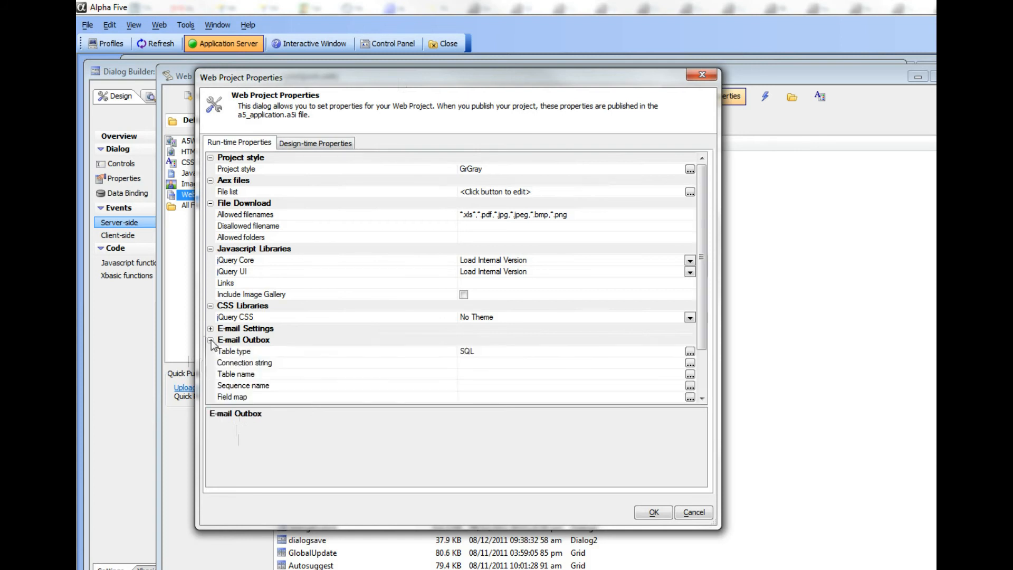
click(313, 365)
double_click(431, 367)
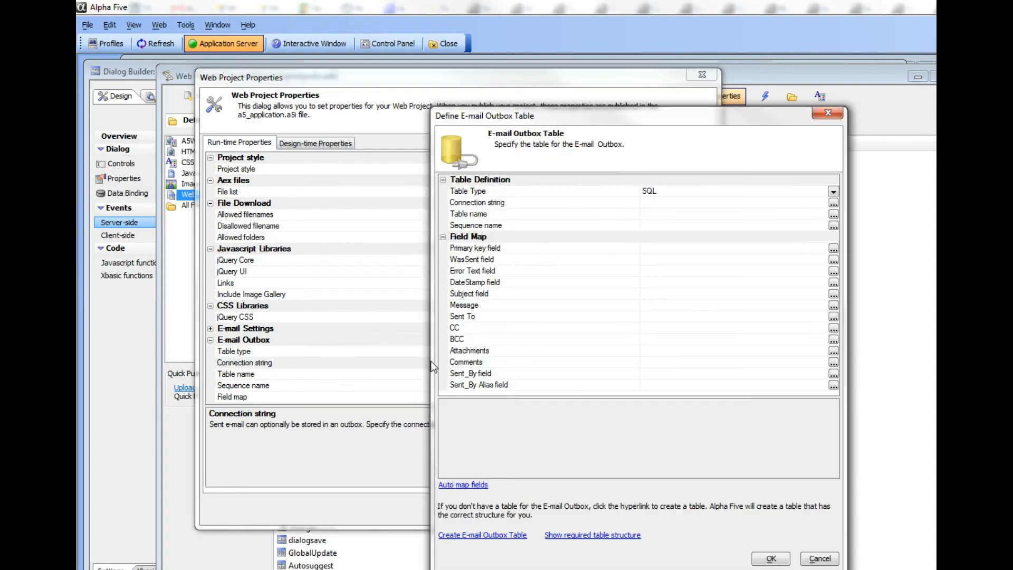
Step: Set the E-mail Outbox connection string to the named connection mysql_alphasports_v11_2
click(833, 203)
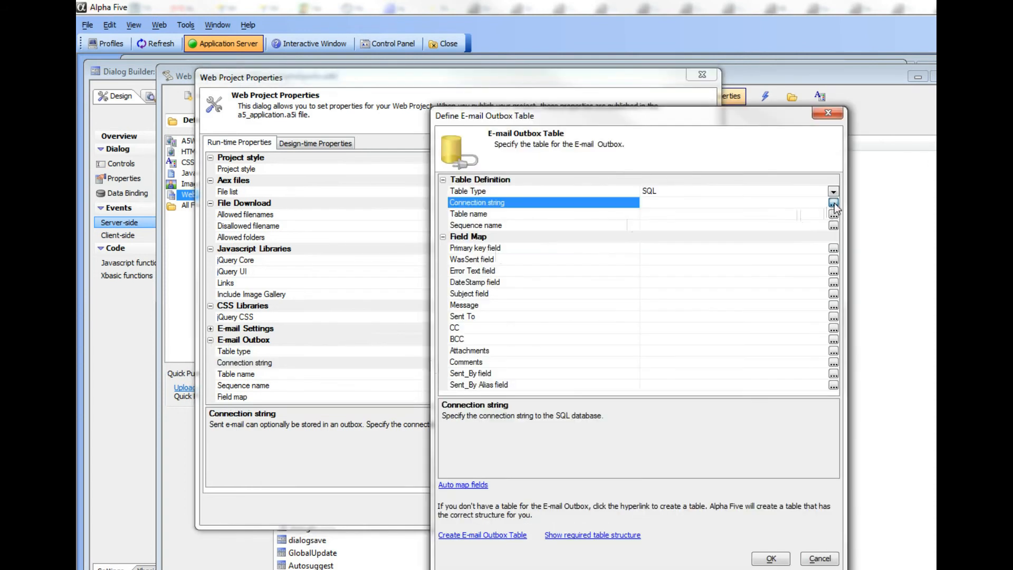
click(490, 275)
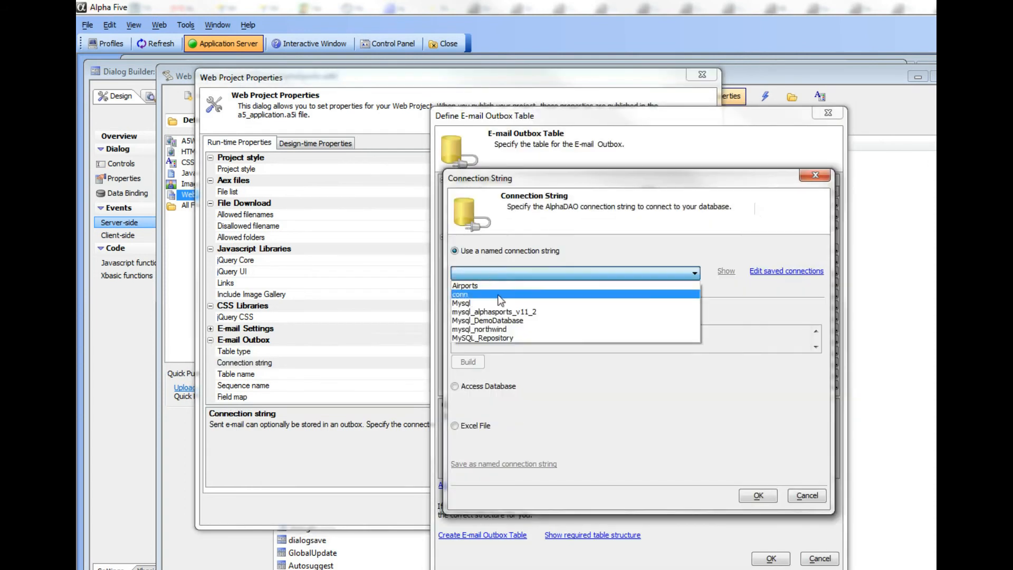
click(506, 312)
click(757, 496)
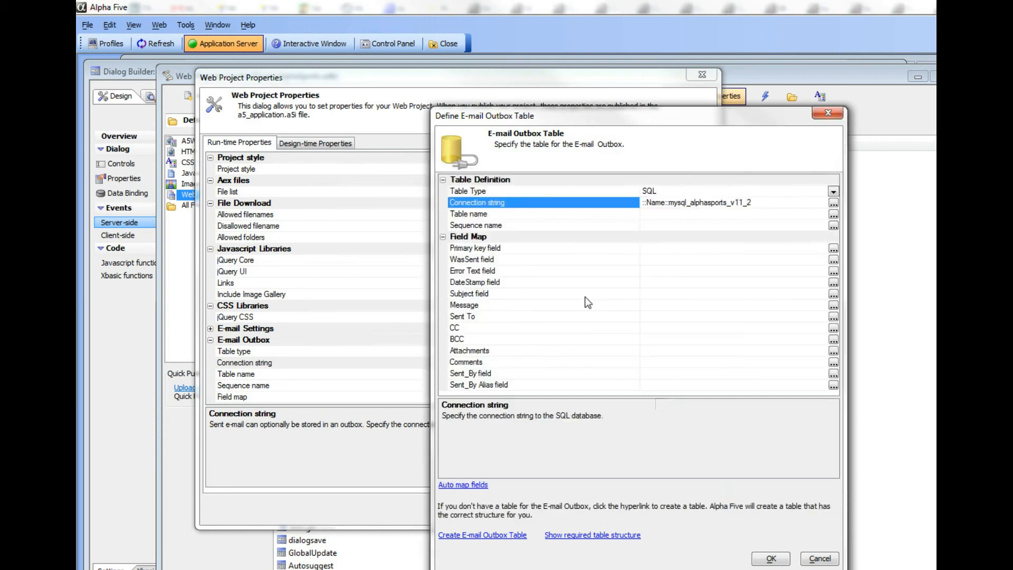
Step: Create the E-mail Outbox table with the name outbox and accept its definition
click(581, 214)
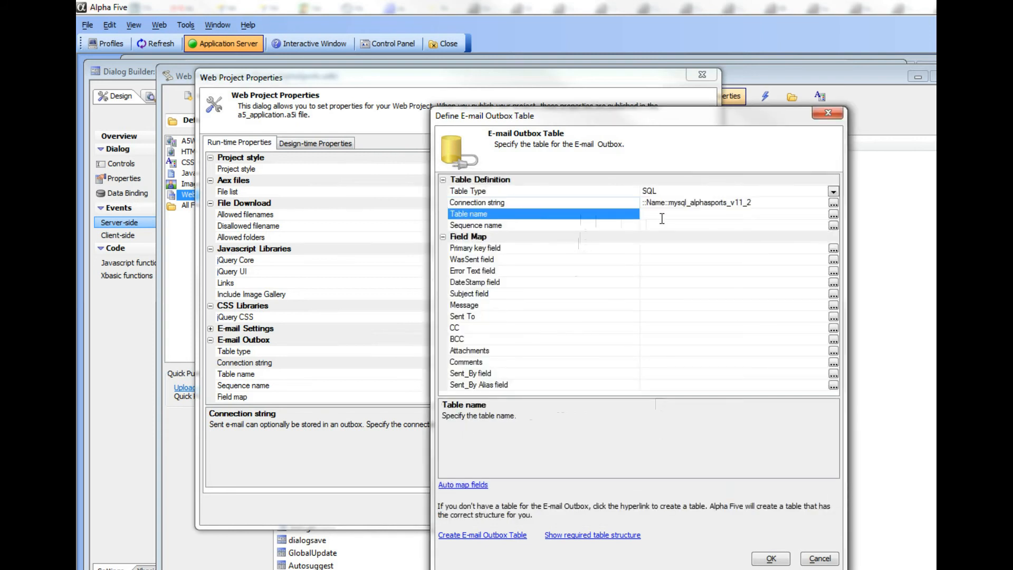
text(outbox)
click(478, 537)
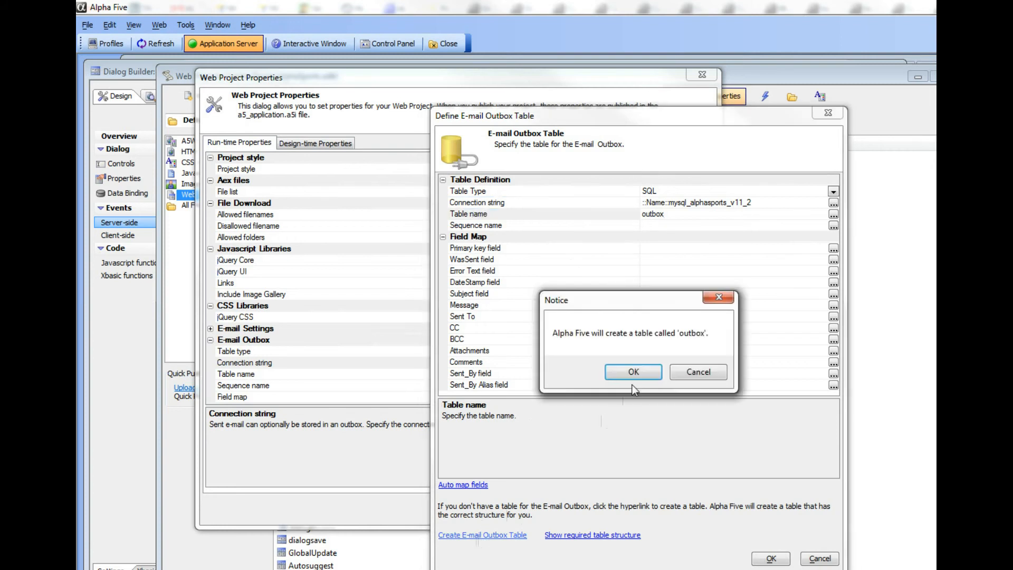
click(636, 371)
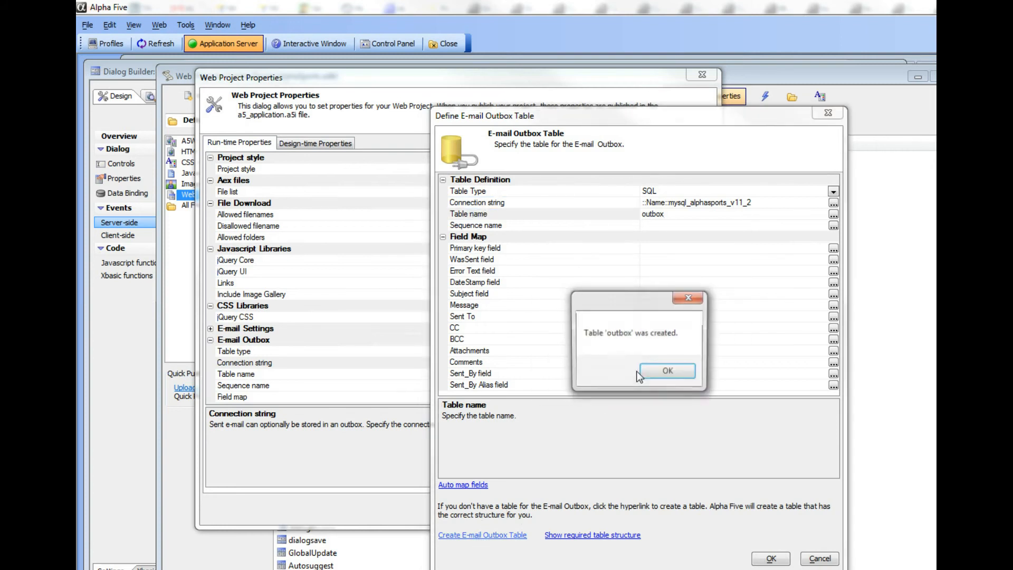
click(675, 372)
click(771, 558)
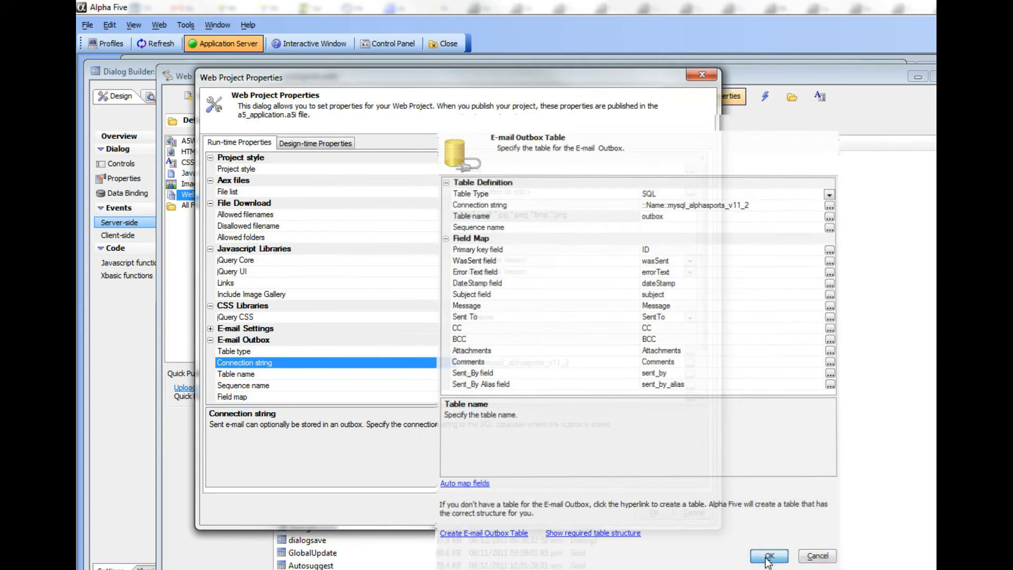
Step: Refresh the alphasports_v11 table list in Navicat to check for the outbox table, and return to Alpha Five
drag(897, 569, 325, 103)
right_click(651, 330)
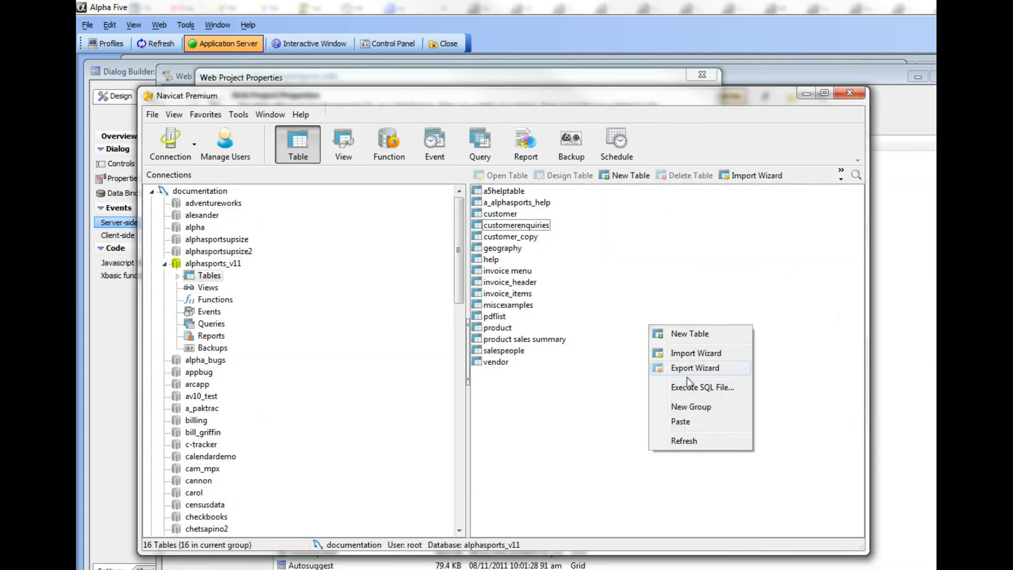
click(686, 441)
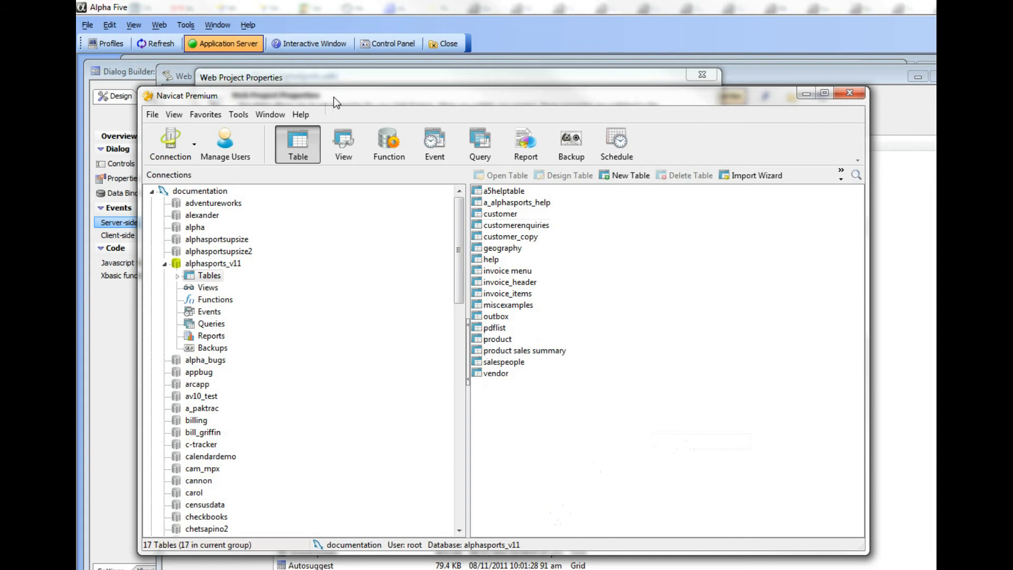
drag(334, 97, 1002, 412)
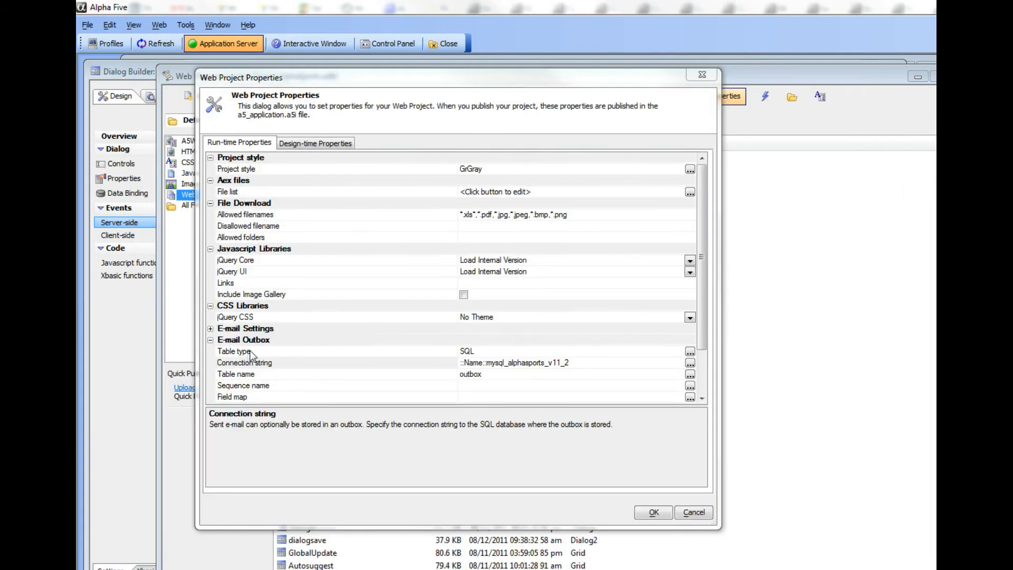
Step: Open the Work Queue table definition in the project properties and set its connection string to mysql_alphasports_v11_2
click(210, 340)
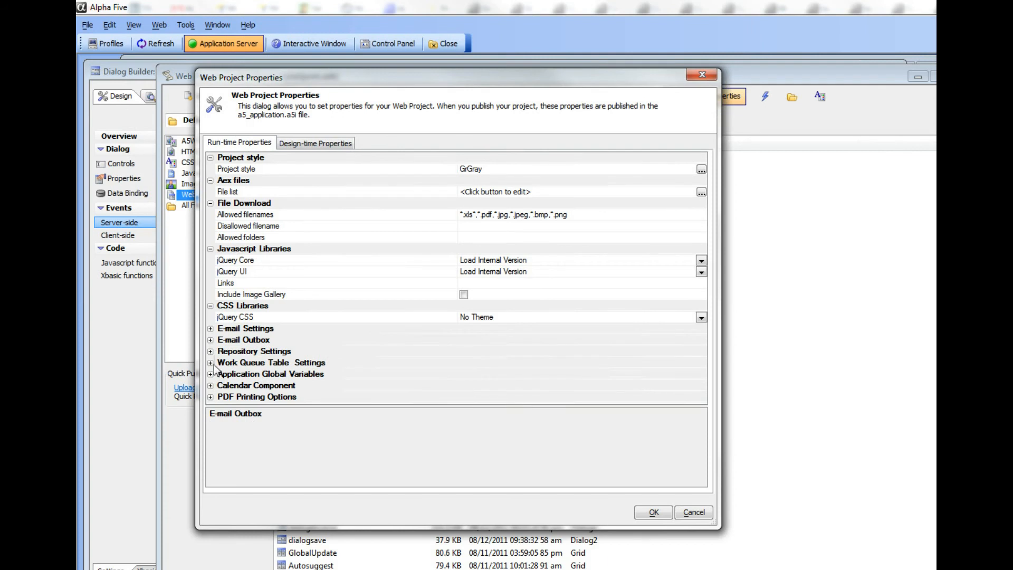
click(211, 363)
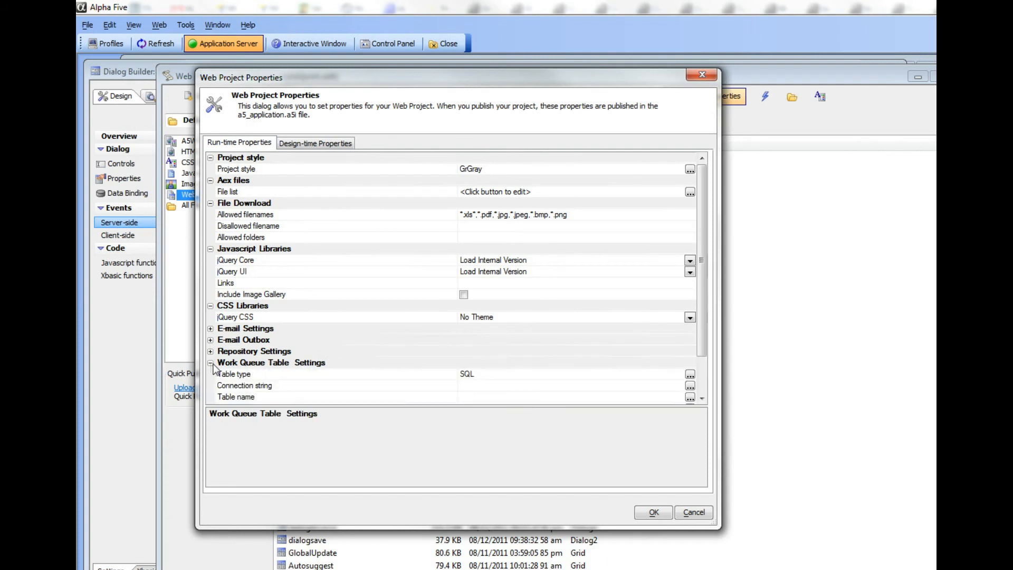
double_click(303, 384)
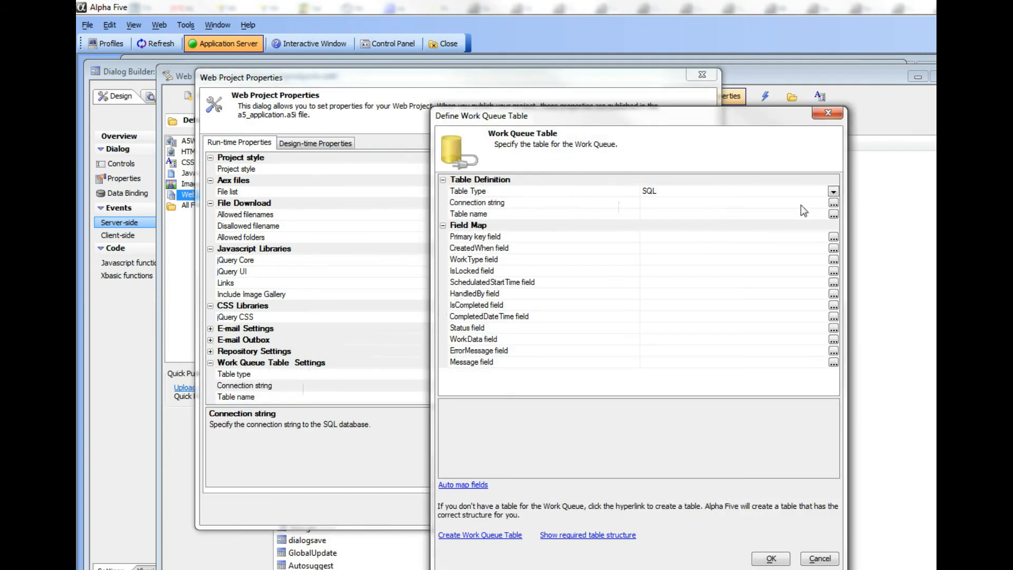
click(834, 204)
click(694, 273)
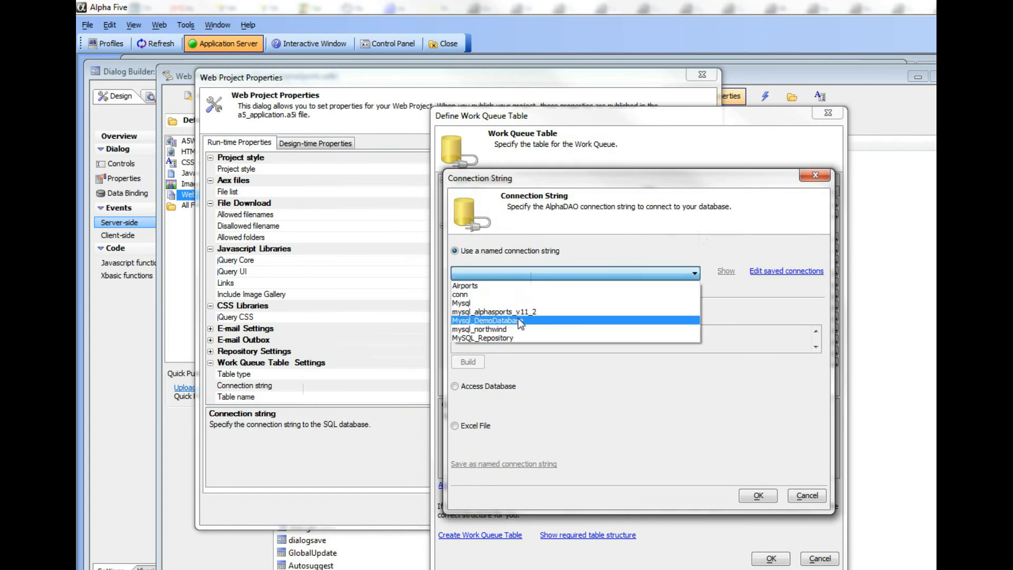
click(511, 312)
click(759, 495)
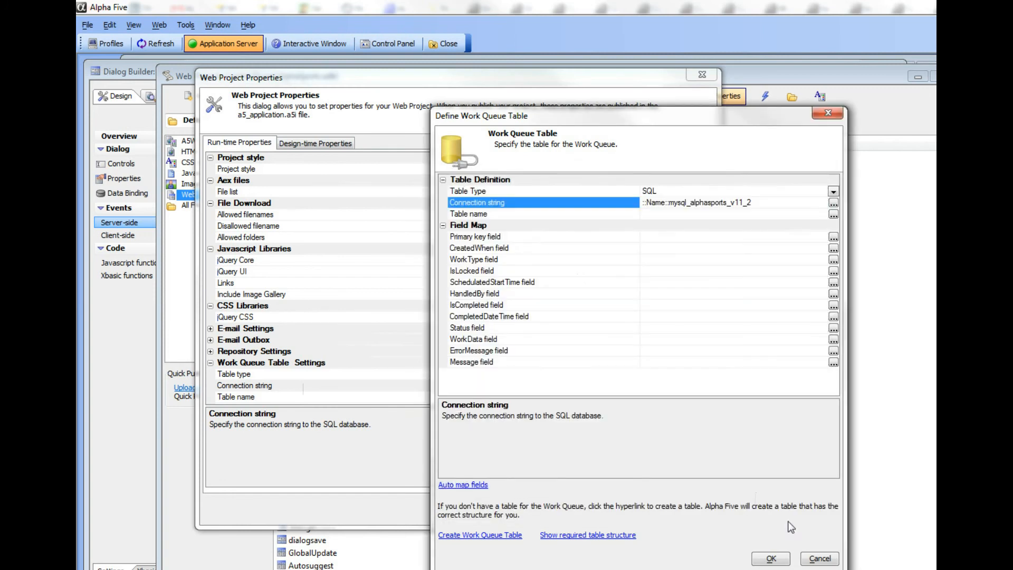
Step: Create the Work Queue table with the name workQueue and accept its definition
click(645, 213)
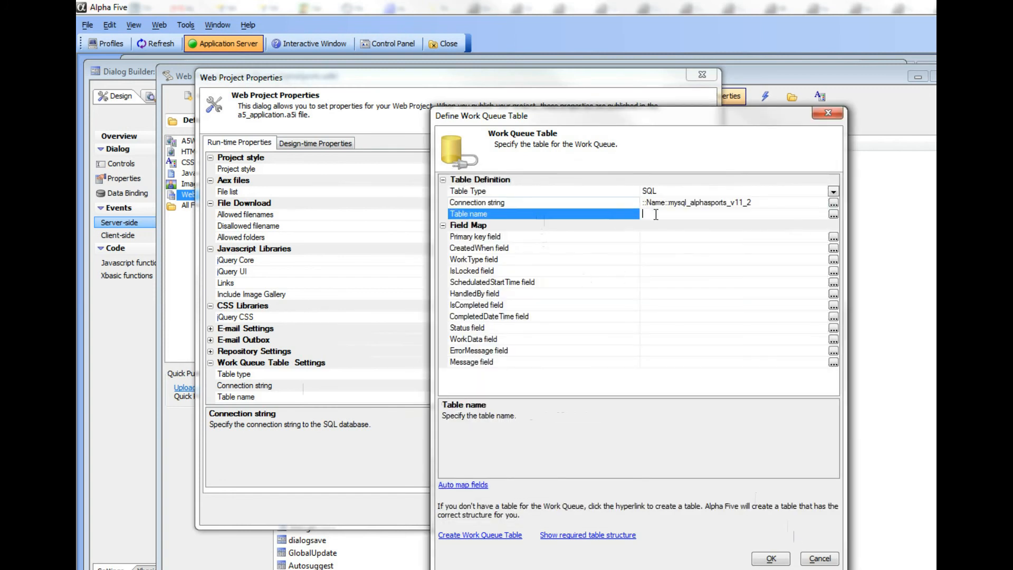
text(workQueue)
click(486, 535)
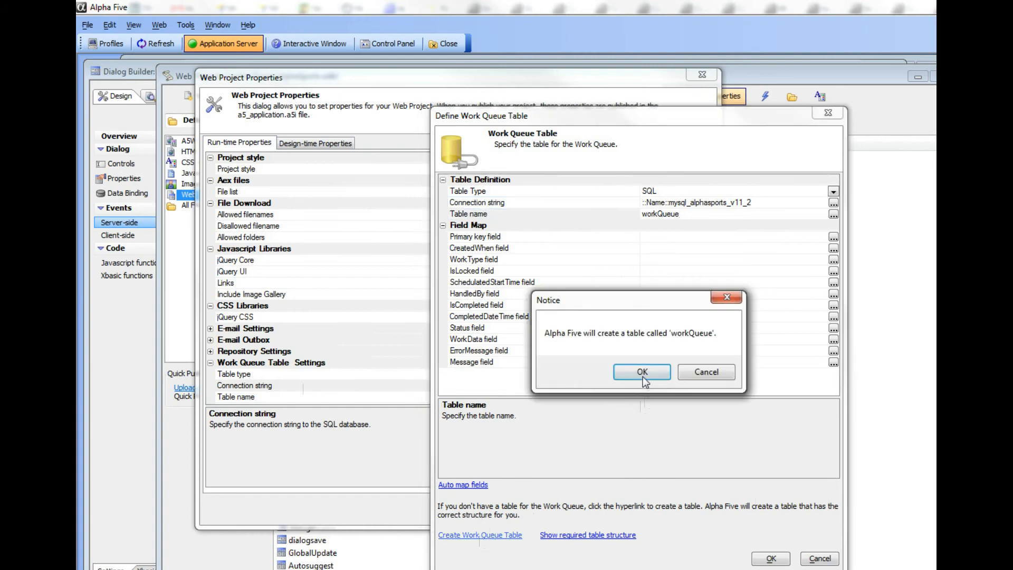
click(643, 378)
click(674, 367)
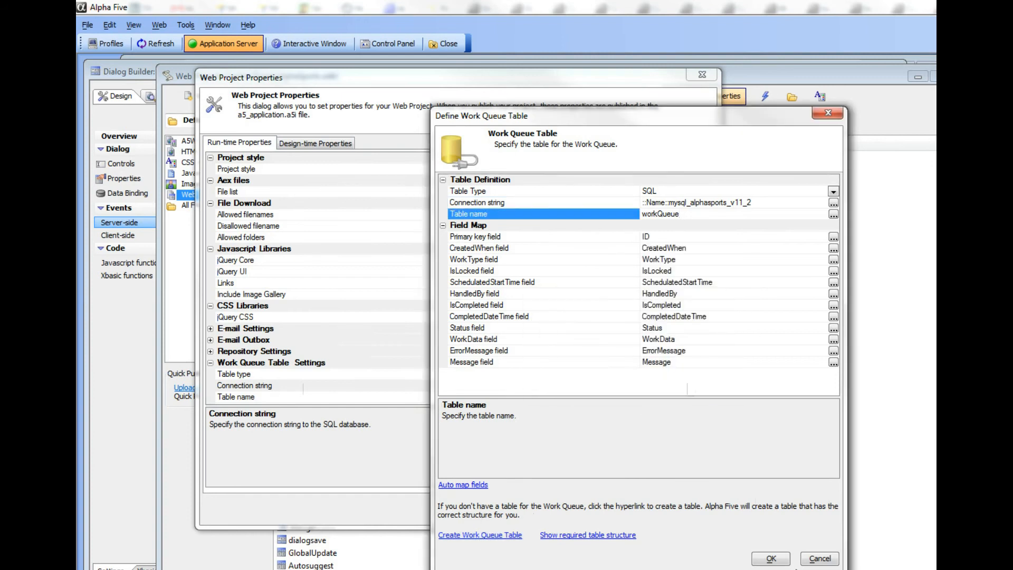
click(766, 558)
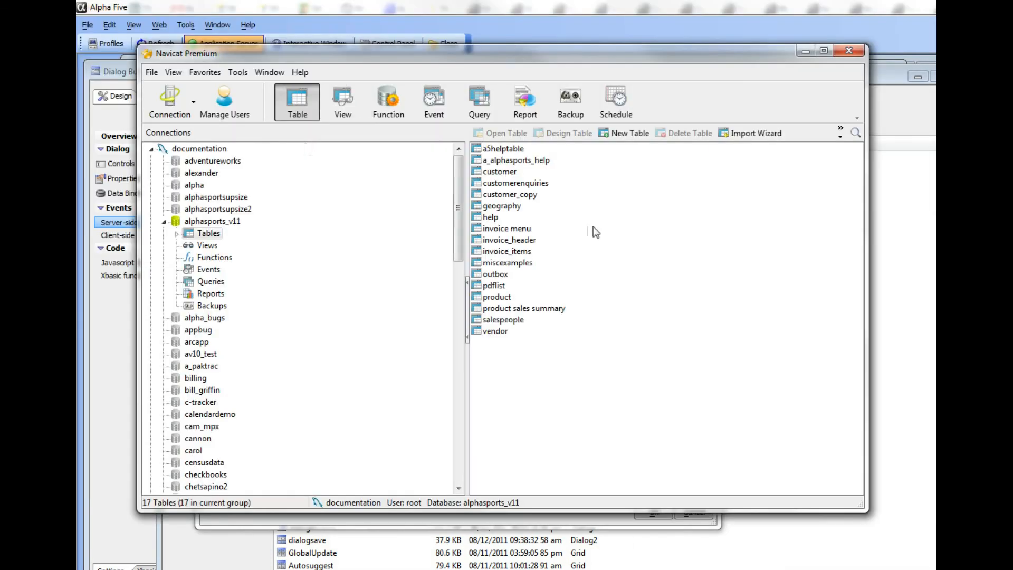
Step: Refresh the table list in Navicat, inspect the workqueue table's contents and return to Alpha Five
right_click(594, 227)
click(629, 341)
double_click(483, 344)
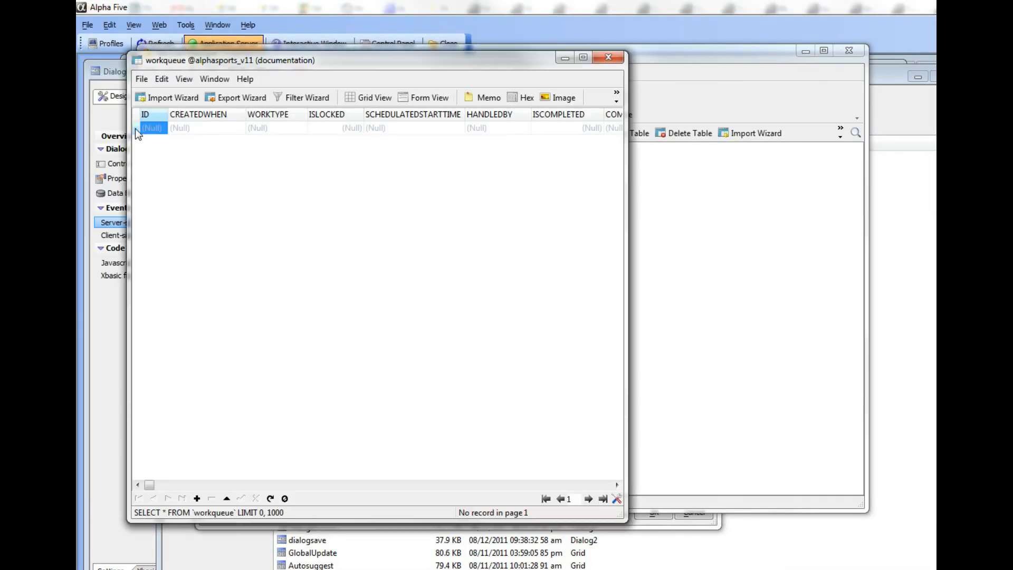
click(606, 59)
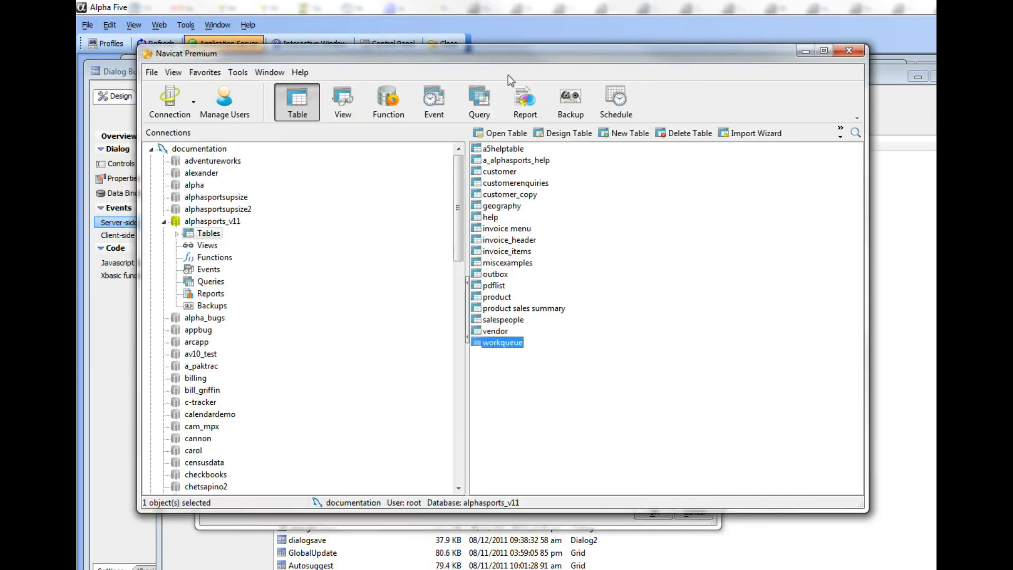
drag(503, 65, 1010, 126)
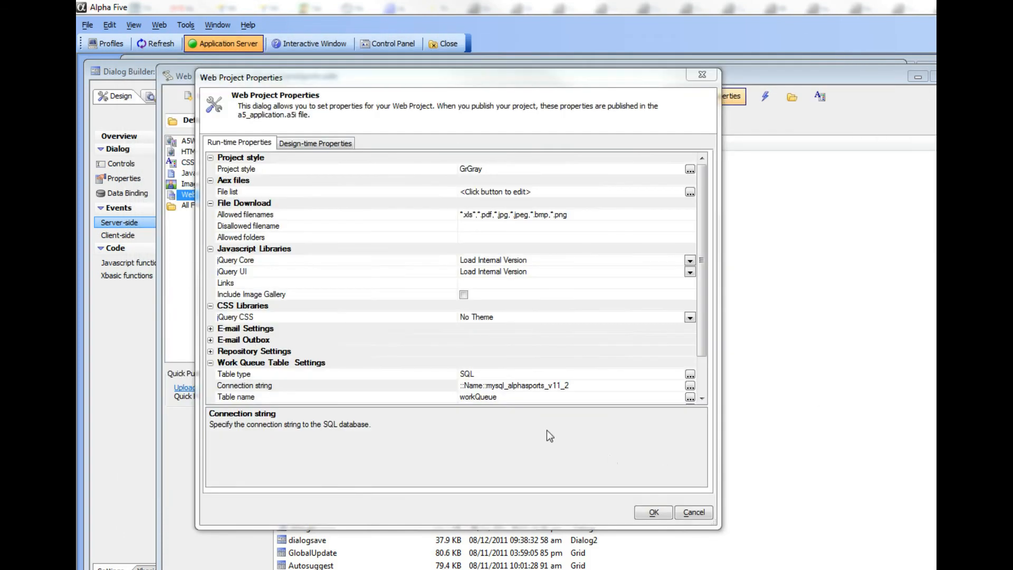
Step: Save the web project properties with the outbox and work queue settings
click(657, 512)
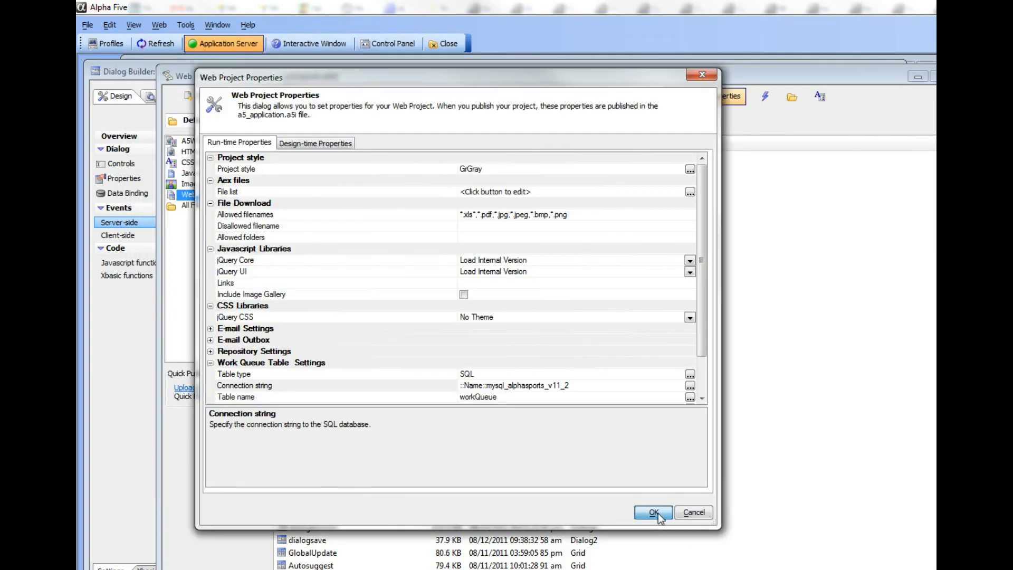
click(654, 512)
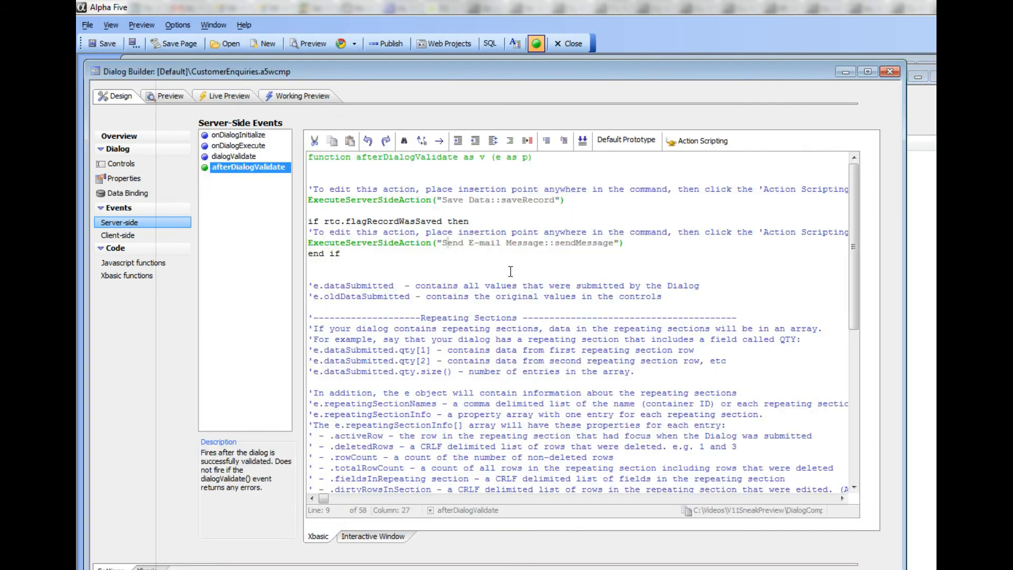
Step: Edit the Send E-mail Message action in afterDialogValidate and set Send when to AddToWorkQueue
click(551, 242)
click(697, 136)
click(724, 144)
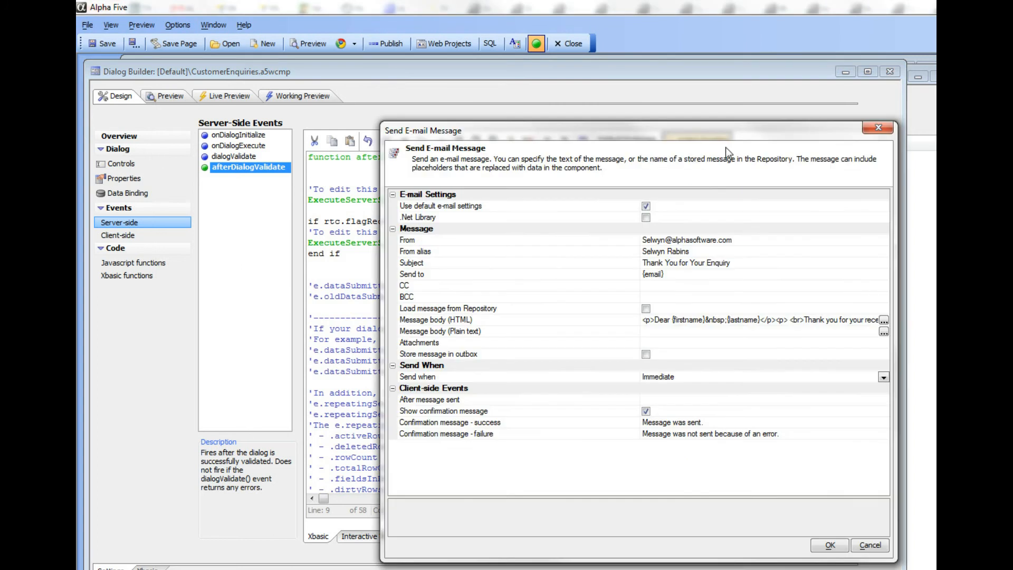
drag(597, 133, 416, 117)
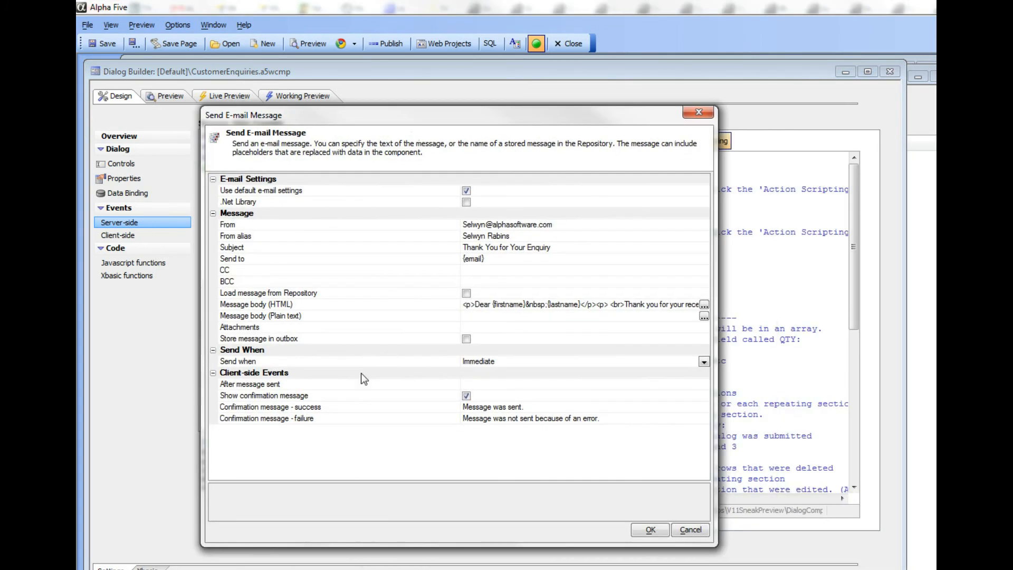
double_click(266, 363)
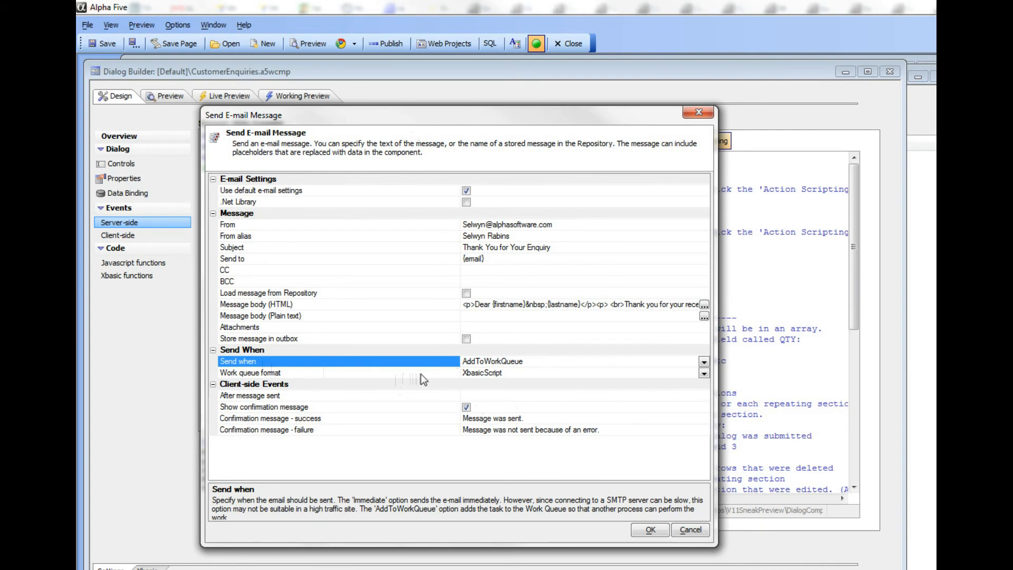
Step: Use XbasicScript as the work queue format, enable storing the message in the outbox, and accept the e-mail action settings
click(704, 374)
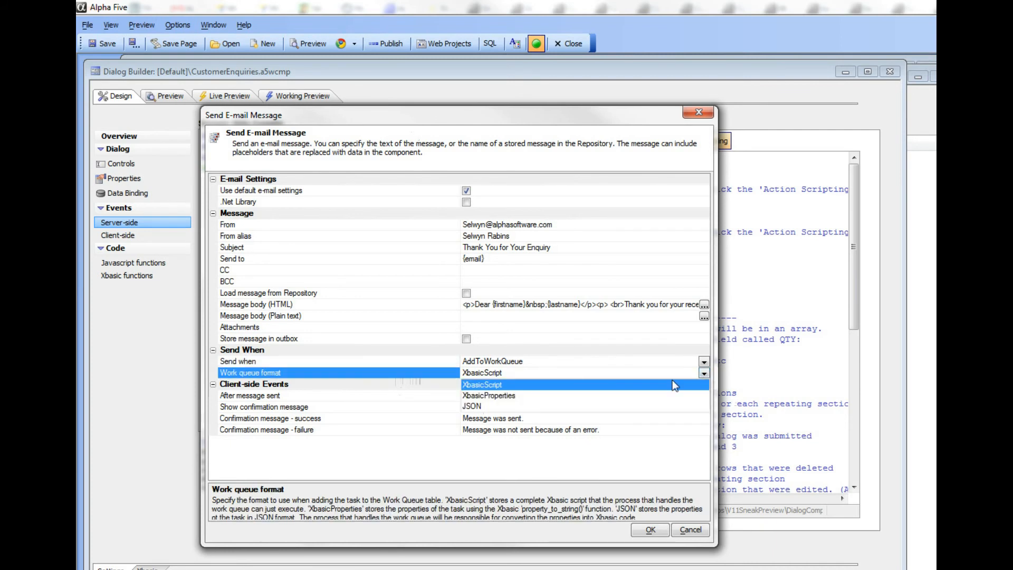
click(440, 373)
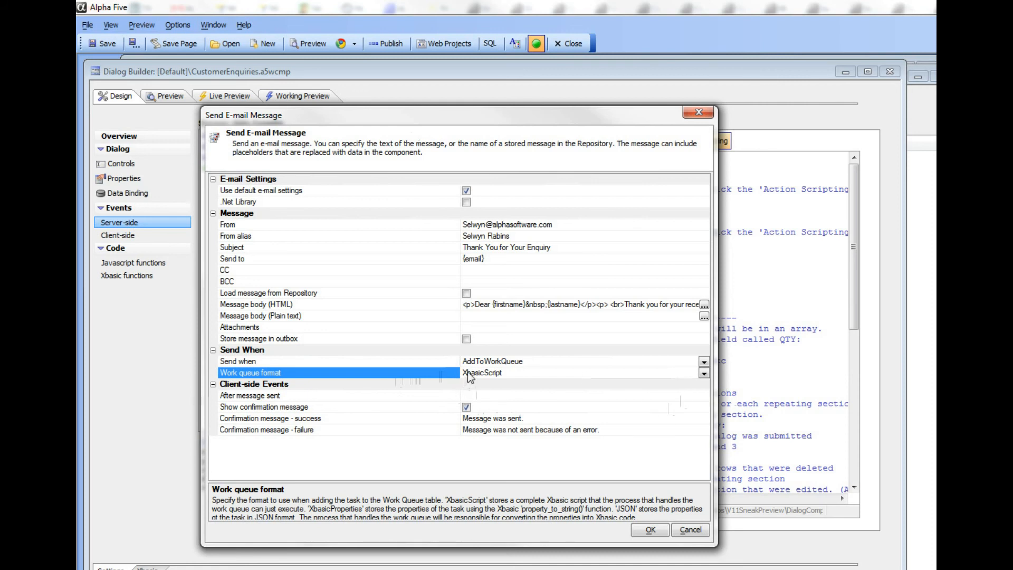
click(704, 373)
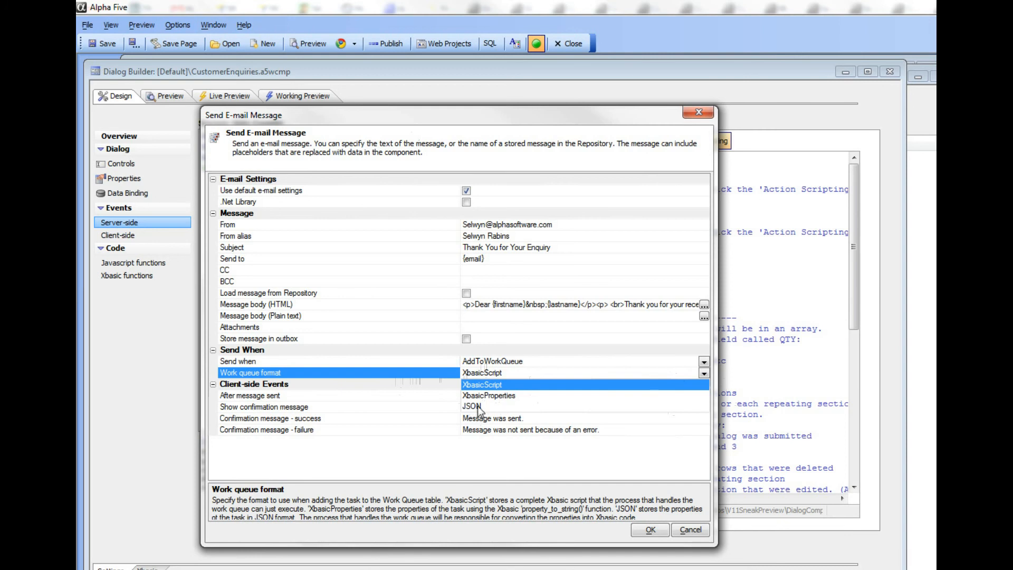
click(469, 375)
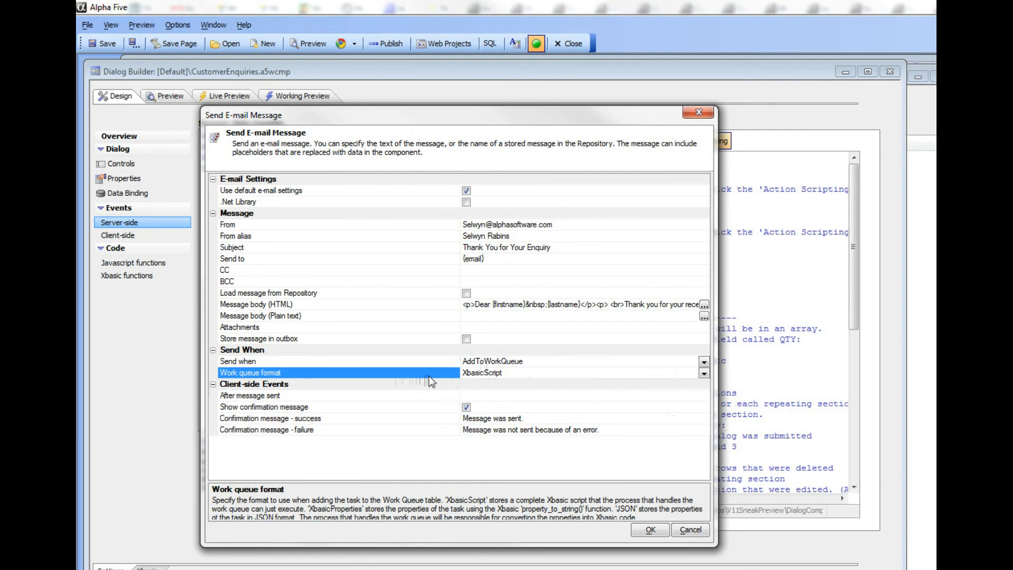
click(467, 339)
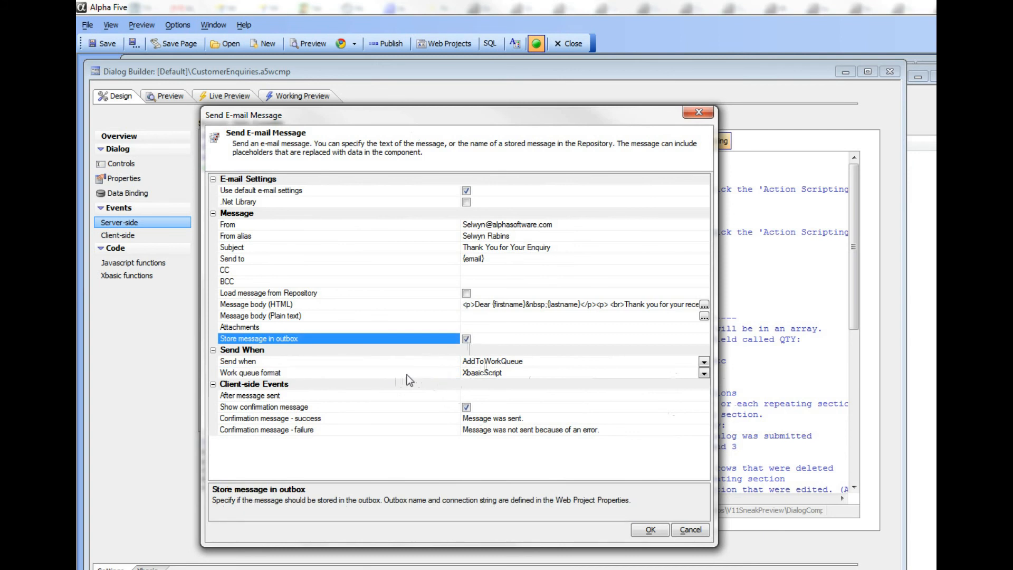
click(650, 530)
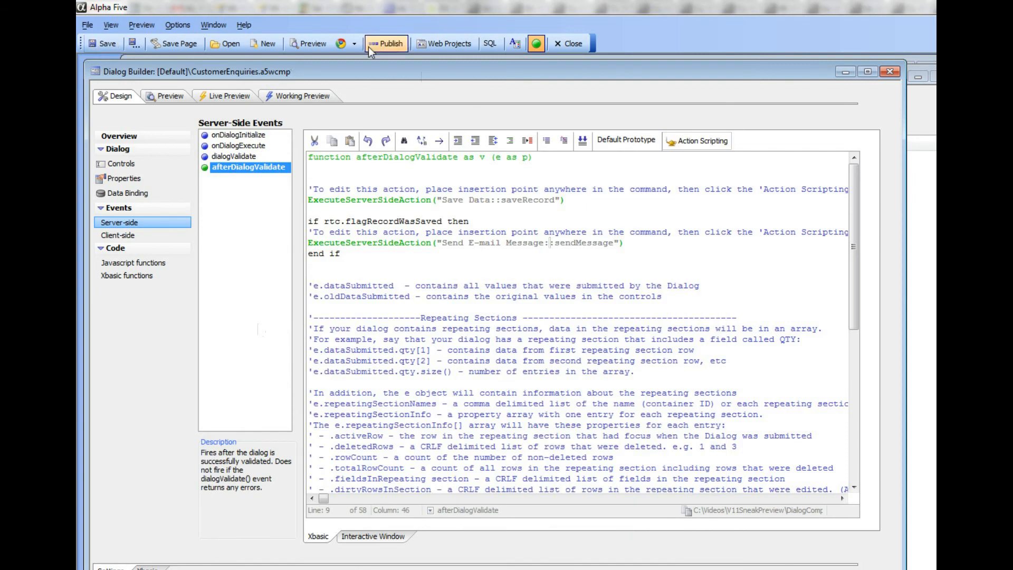
Step: Preview the dialog in Chrome, fill in the customer's name, contact details and the company My Other Company, and submit the enquiry
click(341, 46)
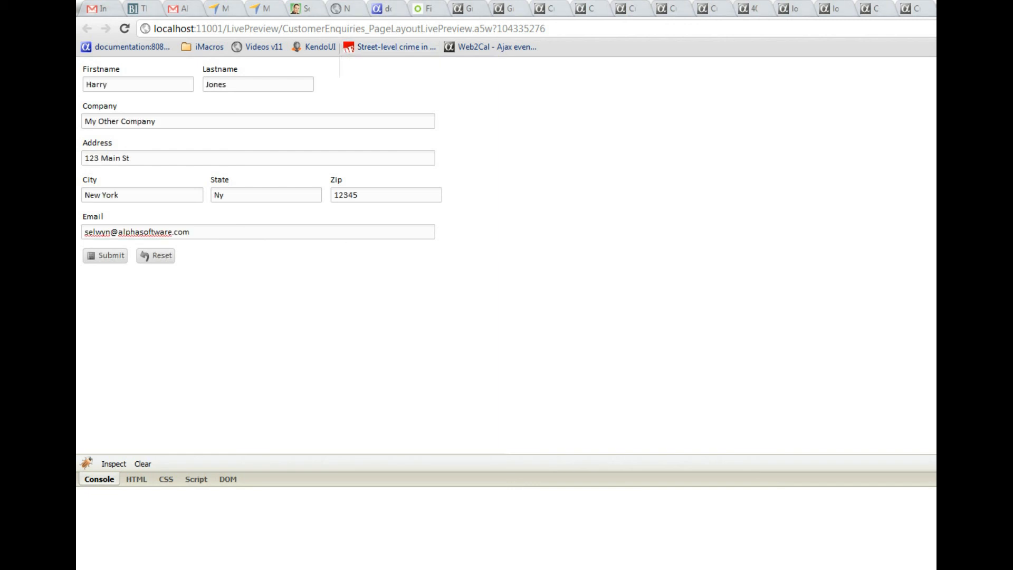
click(110, 255)
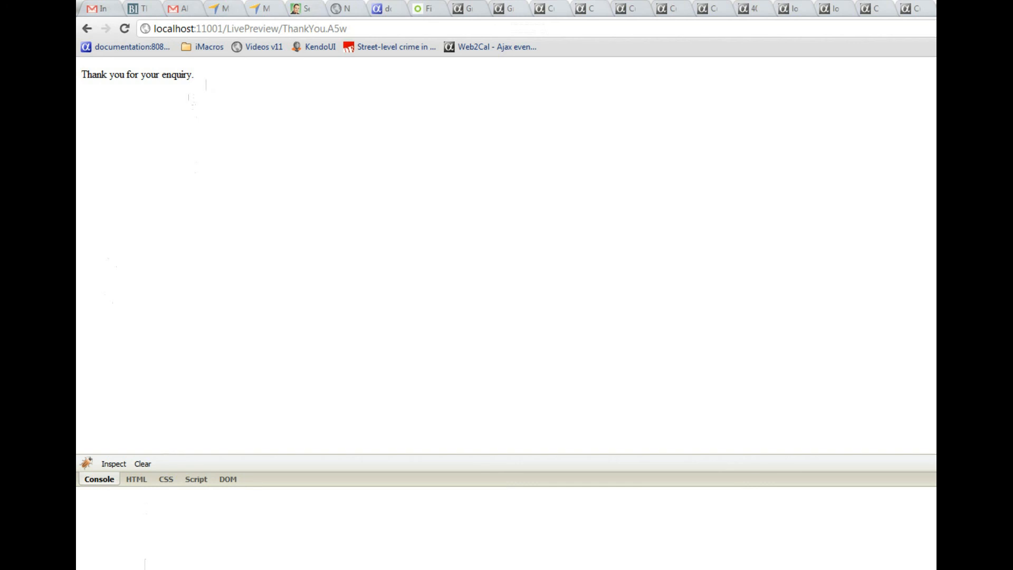
Step: Switch to Navicat, open the workqueue table in a wider window, and inspect the record's CREATEDWHEN and SCHEDULEDSTARTTIME values
drag(1008, 122, 304, 48)
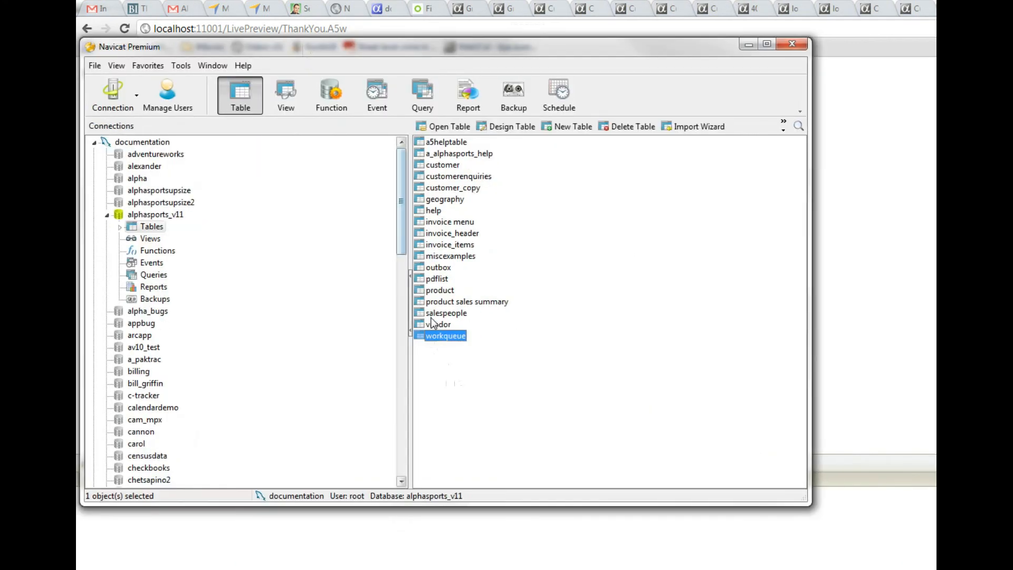
double_click(420, 335)
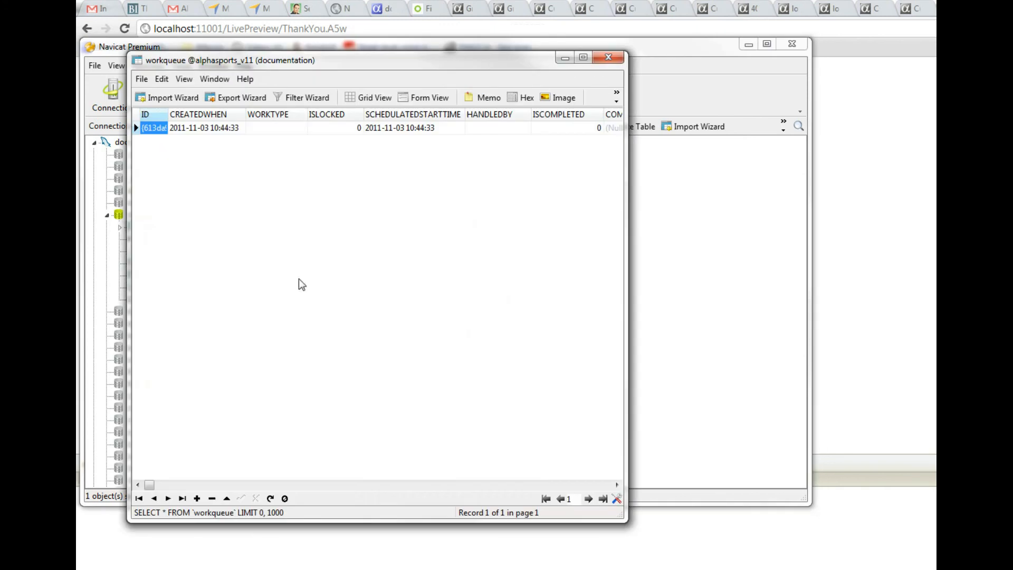
drag(625, 235, 759, 238)
double_click(221, 129)
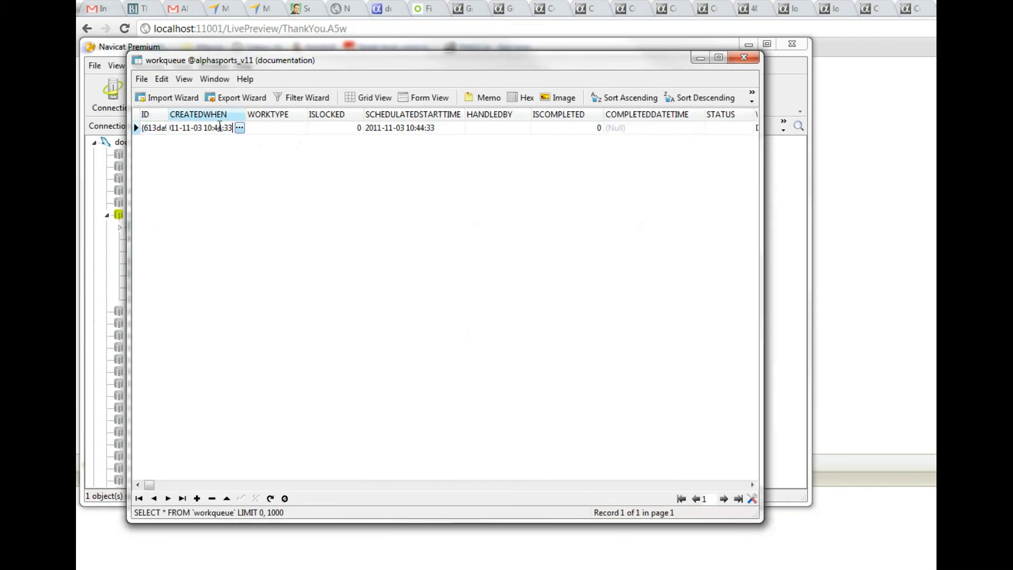
click(420, 127)
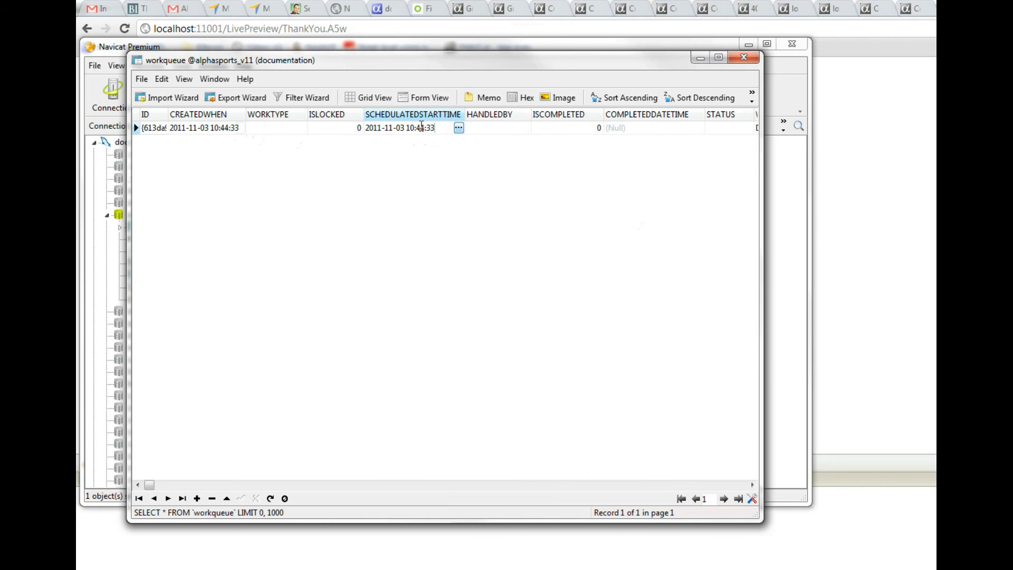
Step: Move across the queued record to its WORKDATA field and examine the stored Xbasic script in memo view
key(Tab)
key(Tab)
key(Tab)
key(Tab)
key(Tab)
key(Tab)
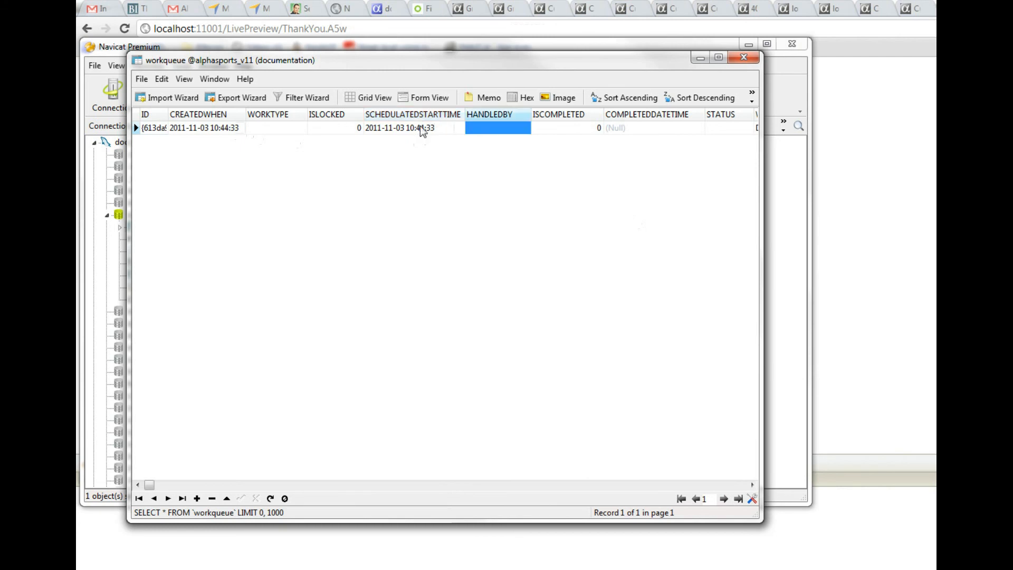
key(Tab)
key(Tab)
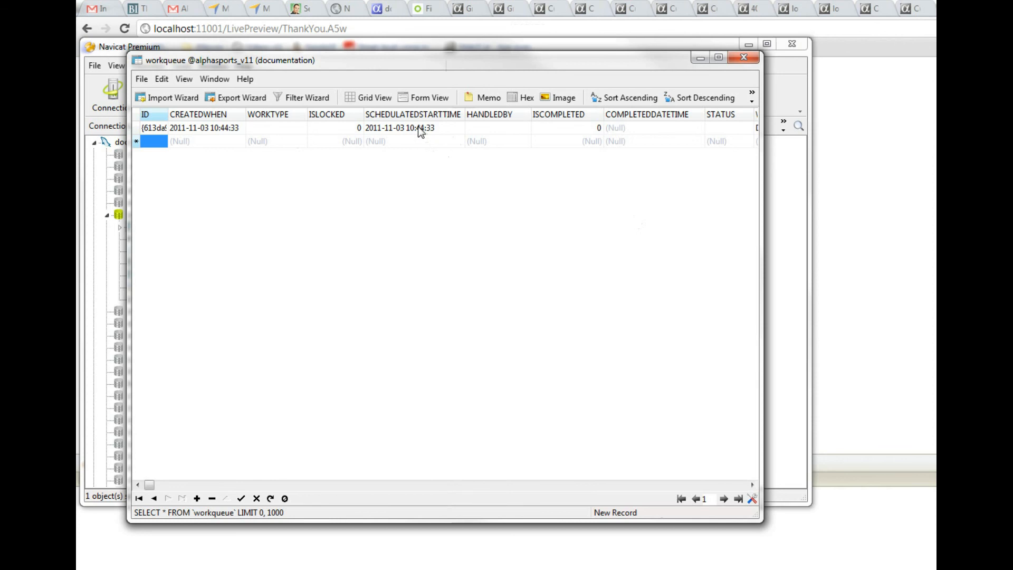
click(422, 128)
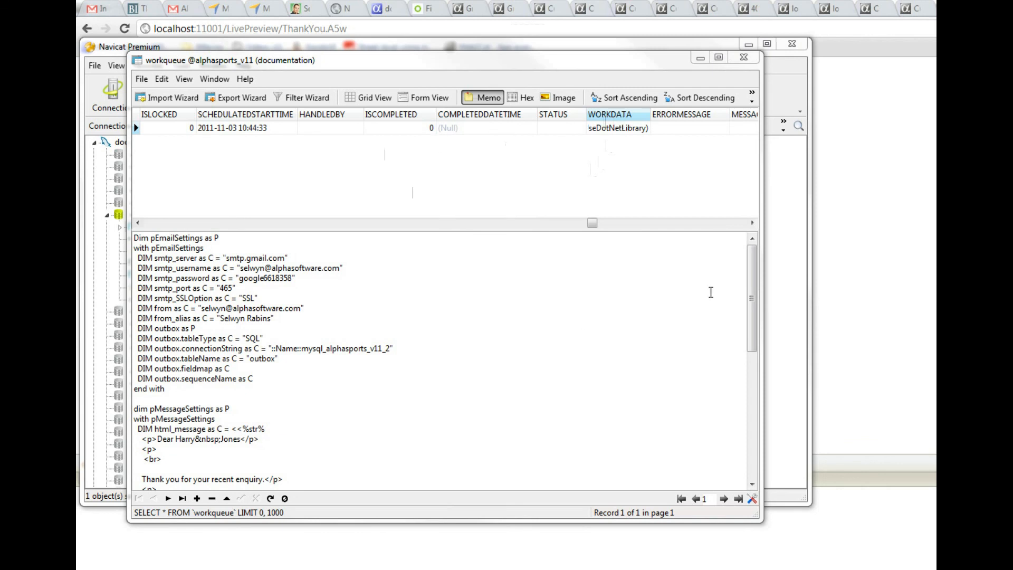
drag(752, 303, 751, 278)
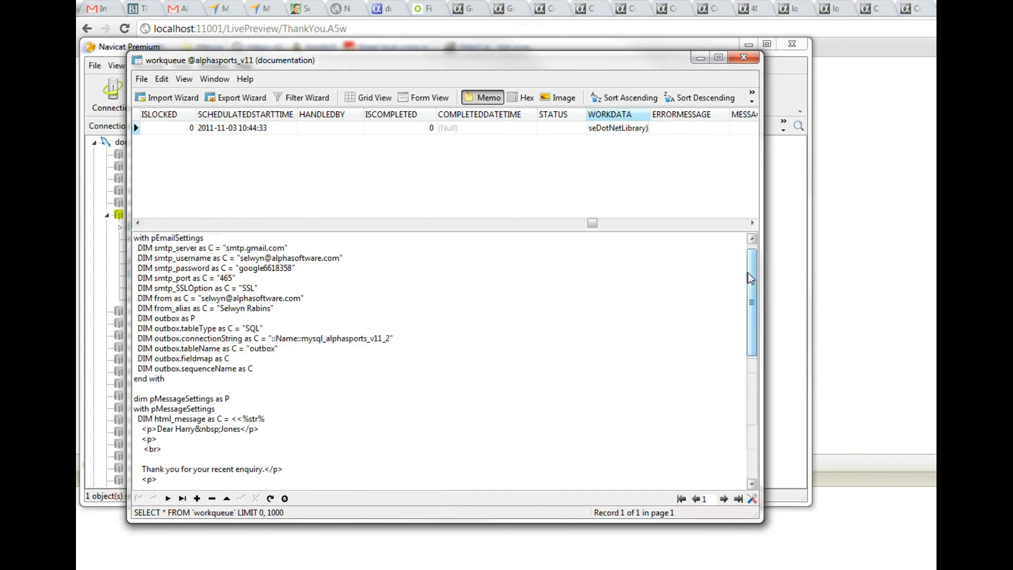